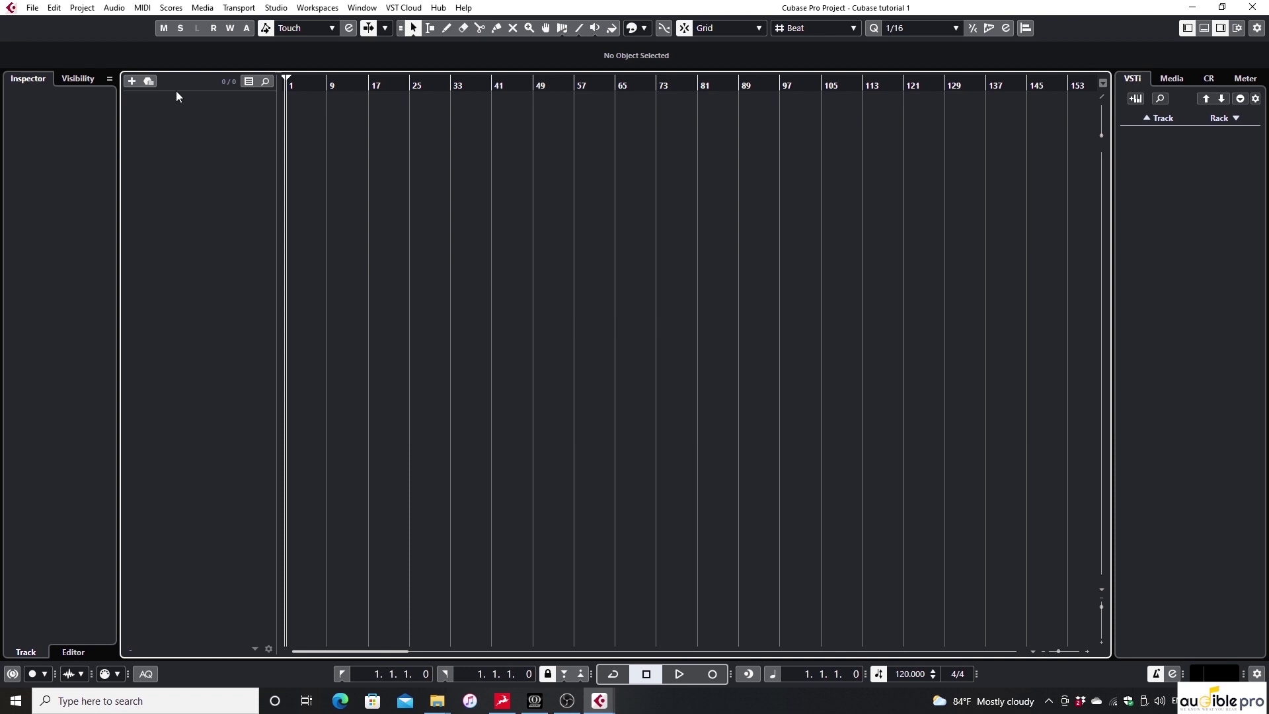
Enable the metronome click and check it with a brief play-and-stop of the empty project.
{"action": "left_click", "coordinate": [238, 8]}
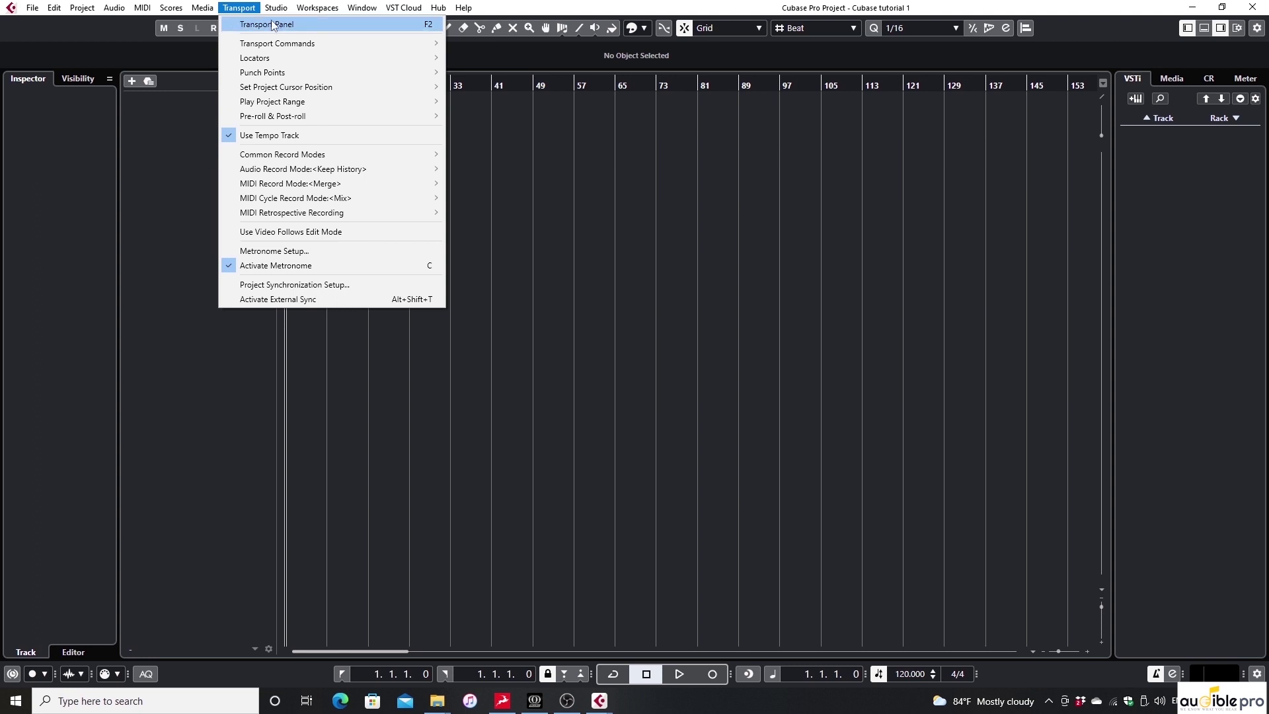
{"action": "left_click", "coordinate": [568, 411]}
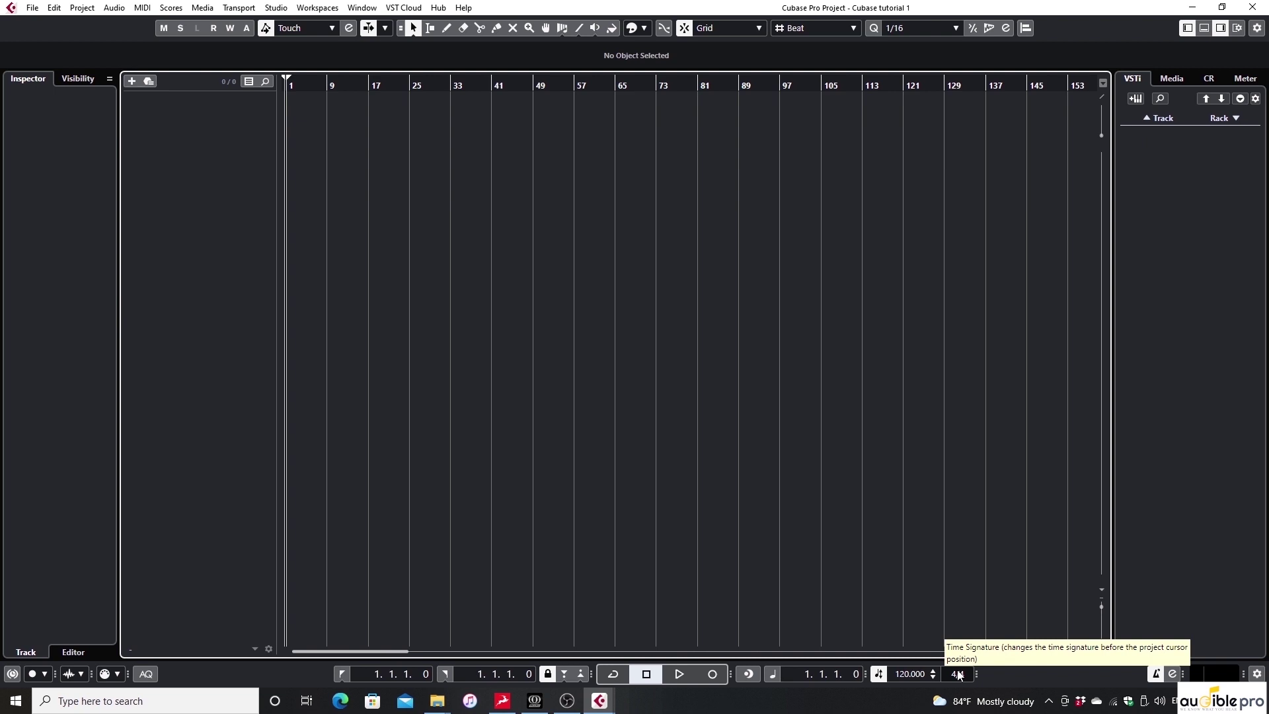
{"action": "left_click", "coordinate": [1157, 673]}
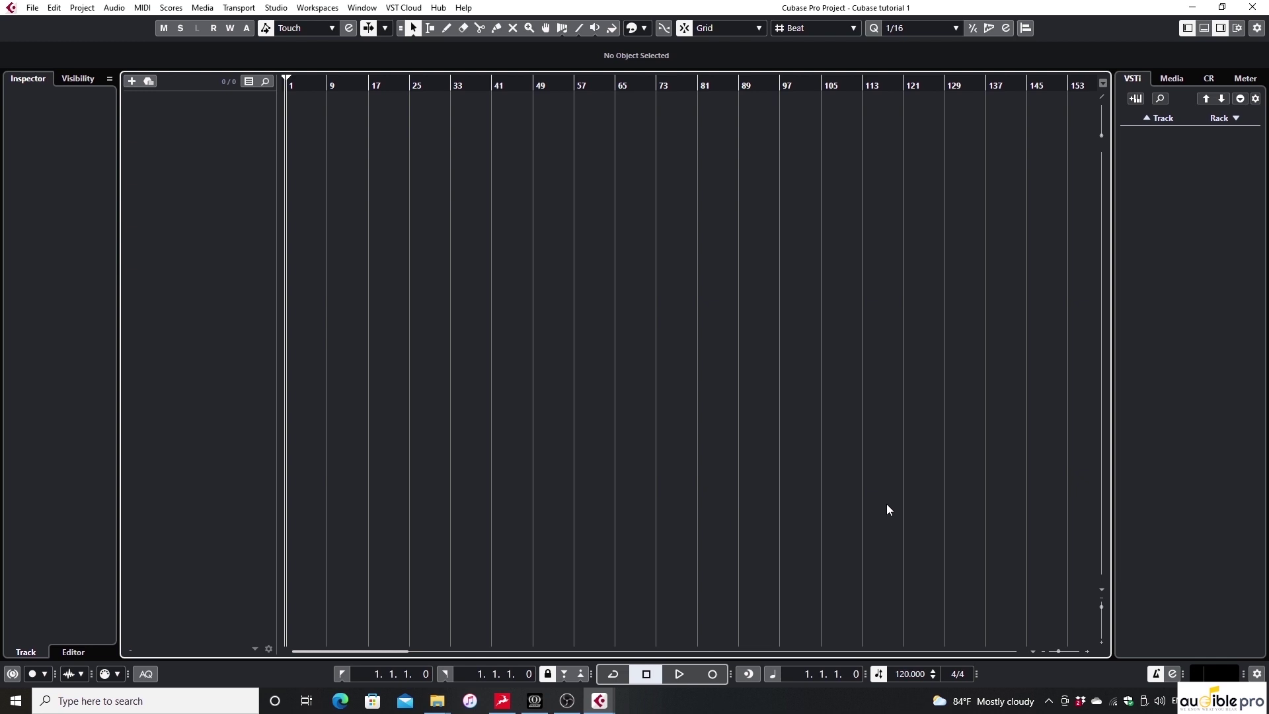
{"action": "key", "text": "space"}
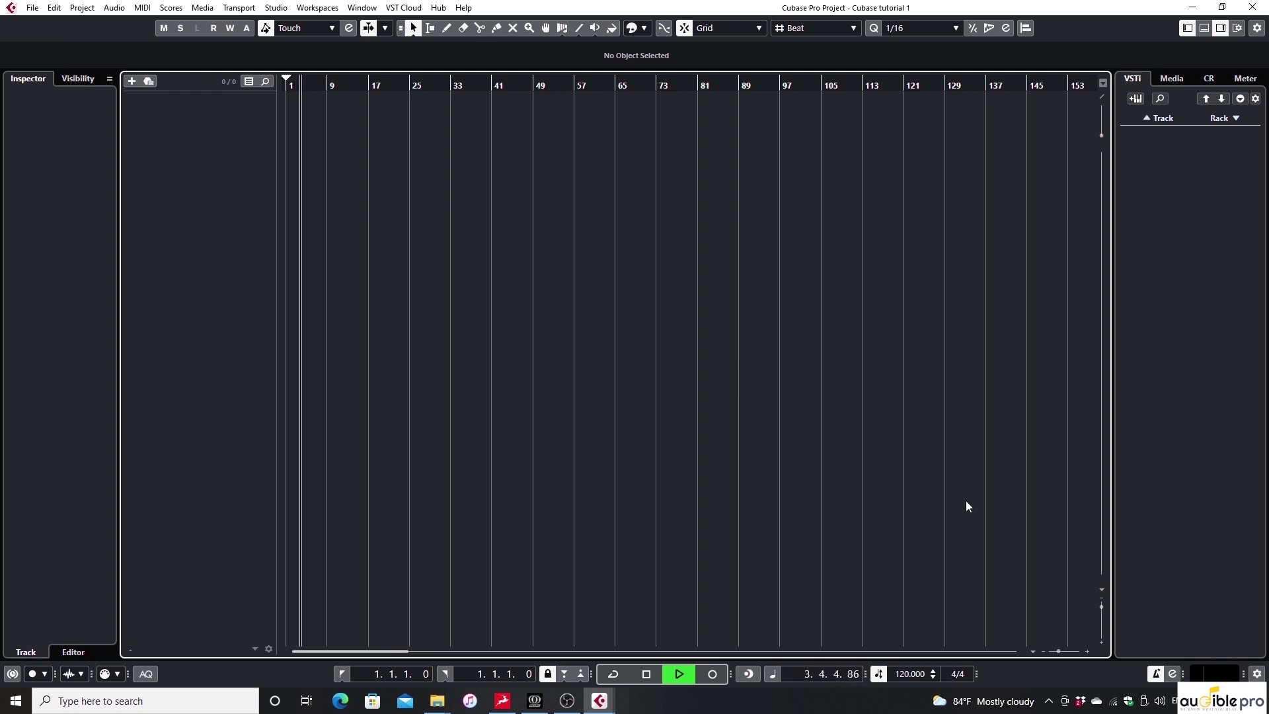
{"action": "key", "text": "space"}
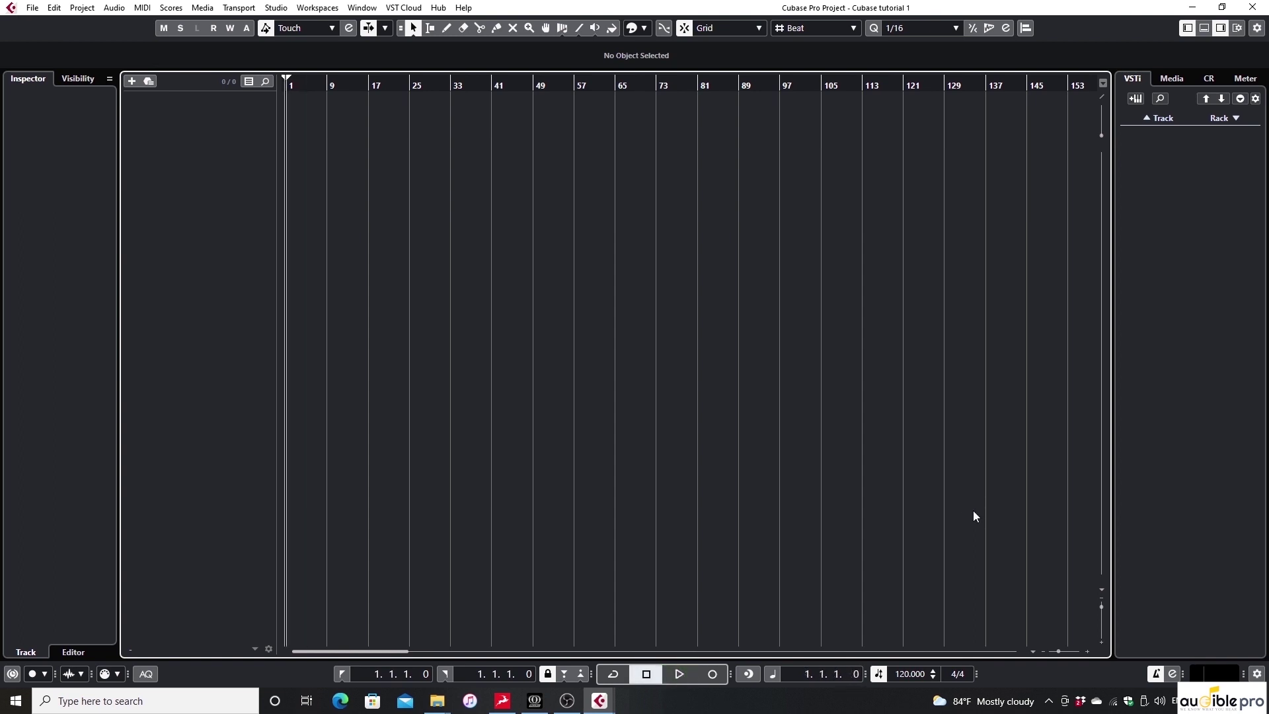
{"action": "left_click", "coordinate": [1175, 675]}
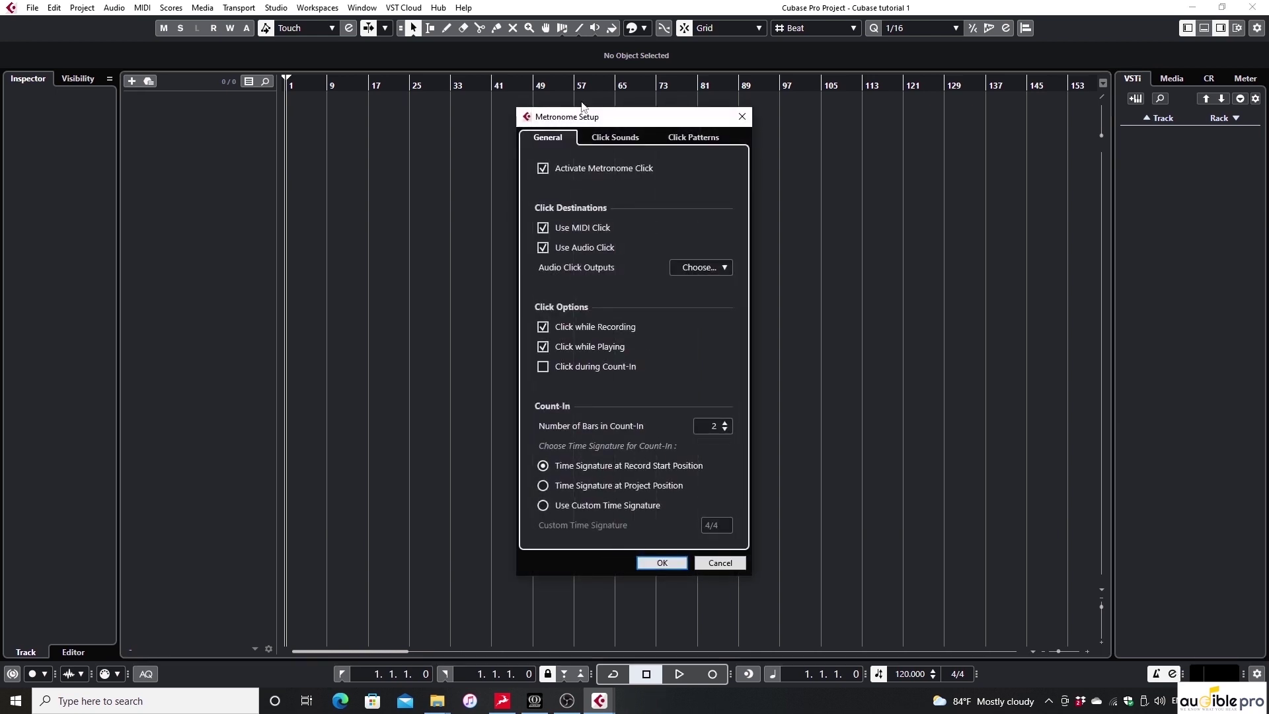
{"action": "left_click", "coordinate": [662, 563]}
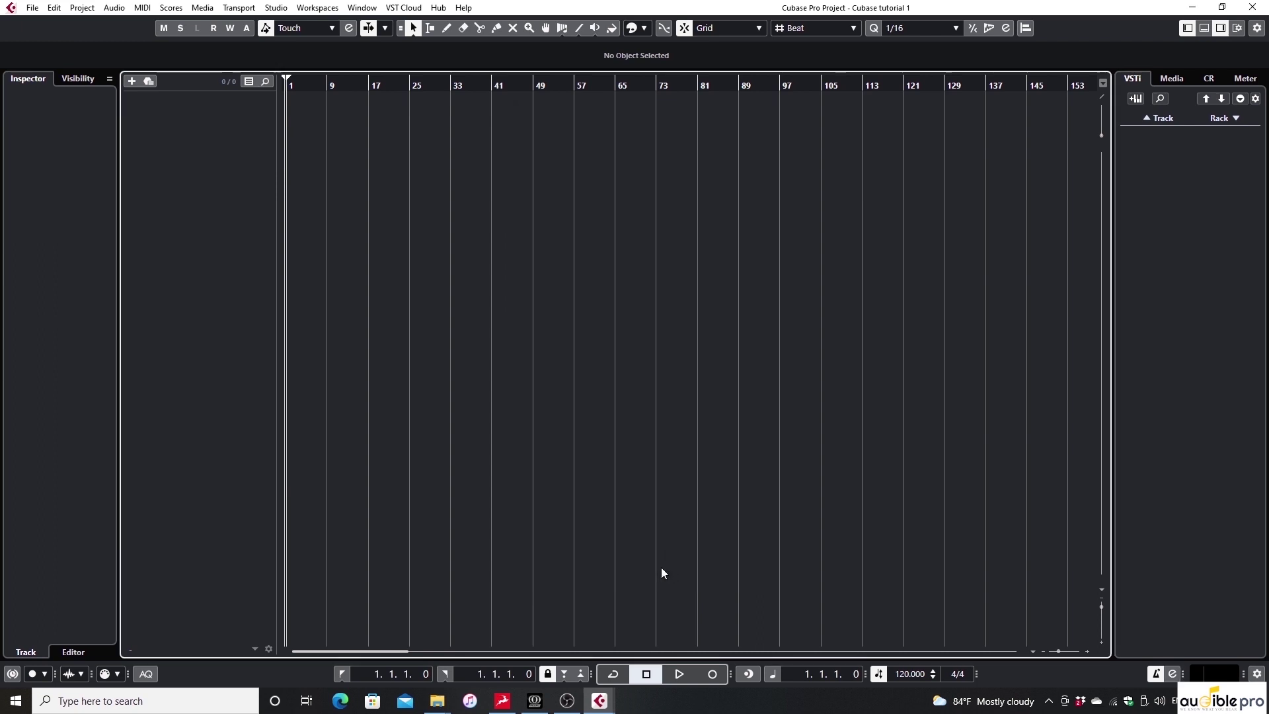
{"action": "left_click", "coordinate": [241, 9]}
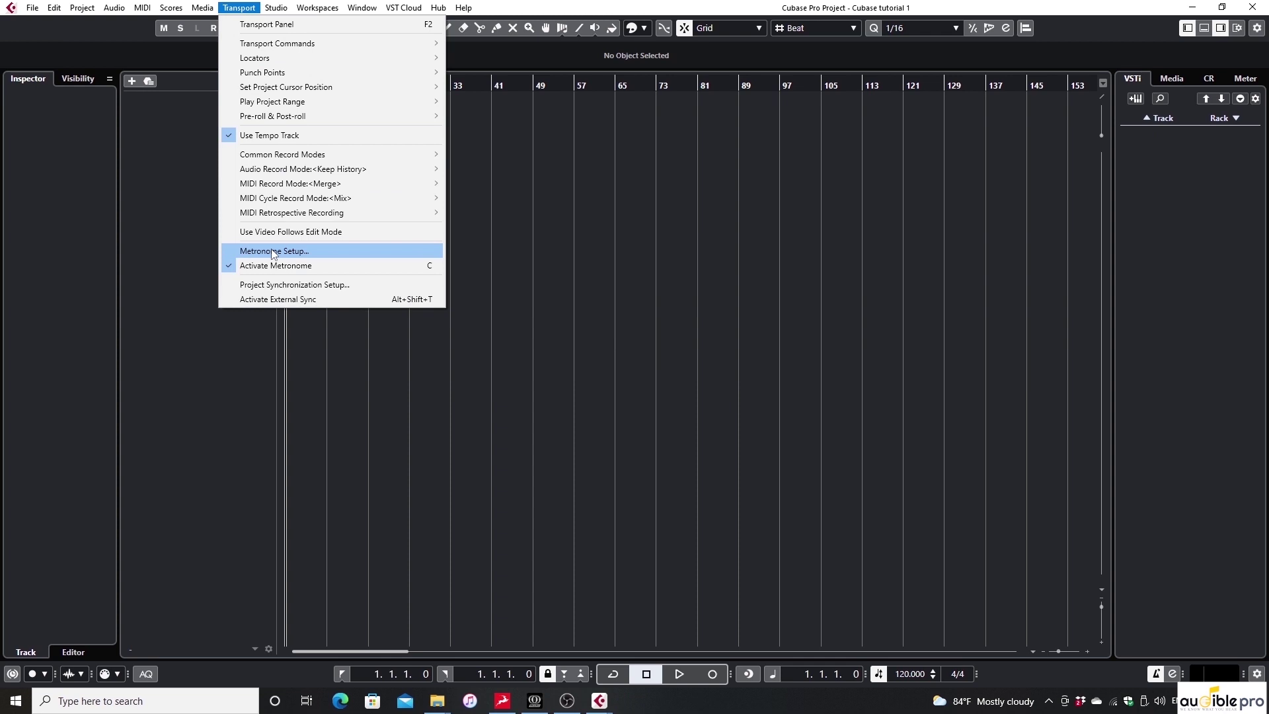
{"action": "left_click", "coordinate": [315, 252]}
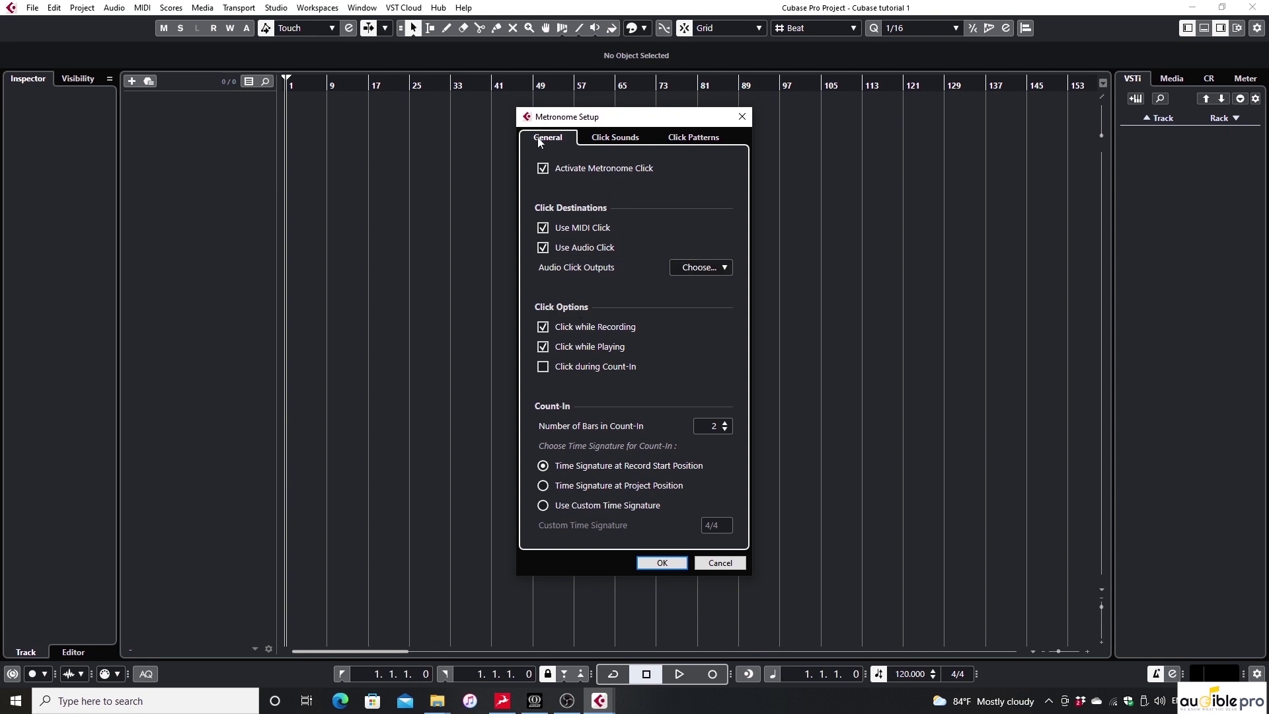
{"action": "left_click", "coordinate": [714, 271]}
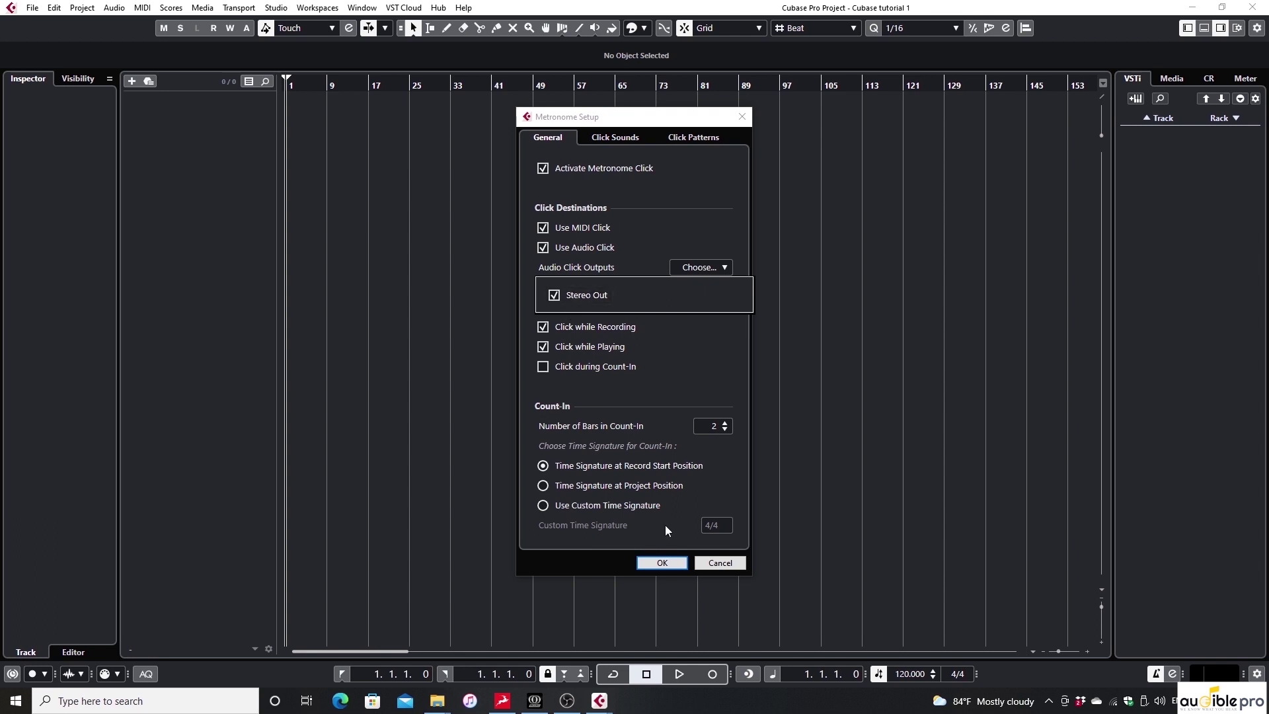
{"action": "left_click", "coordinate": [681, 566]}
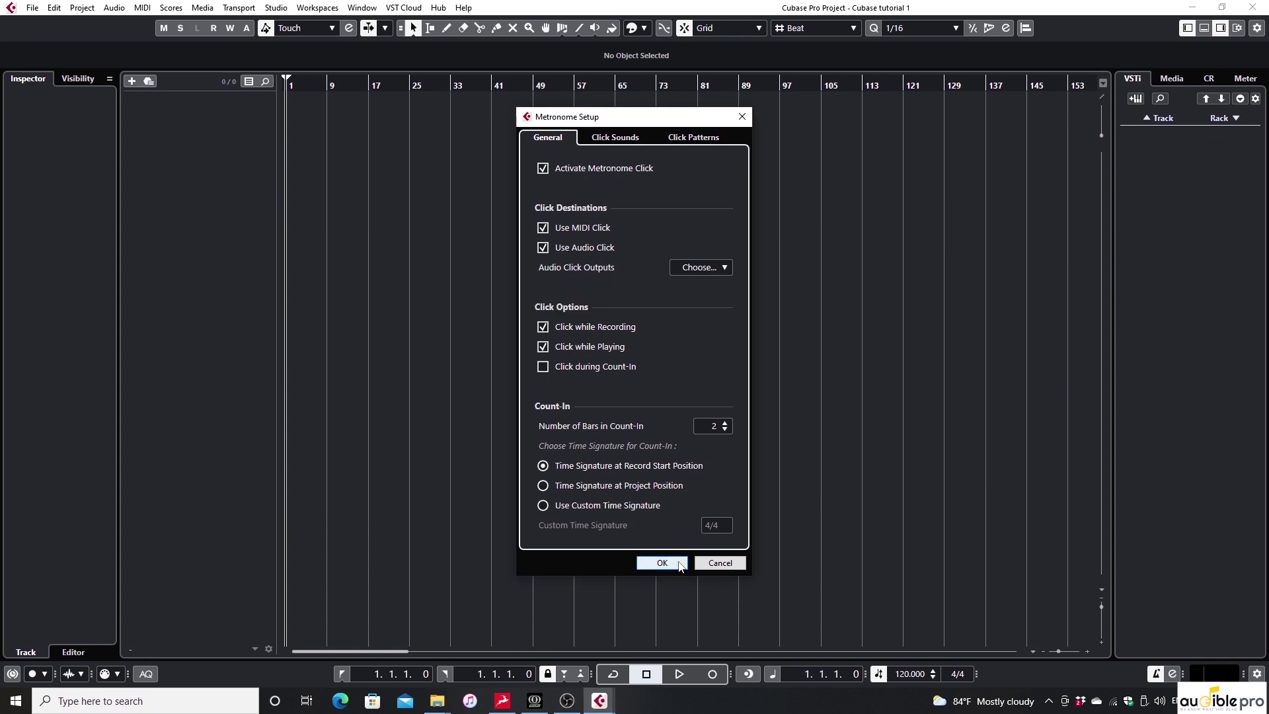
{"action": "left_click", "coordinate": [661, 563]}
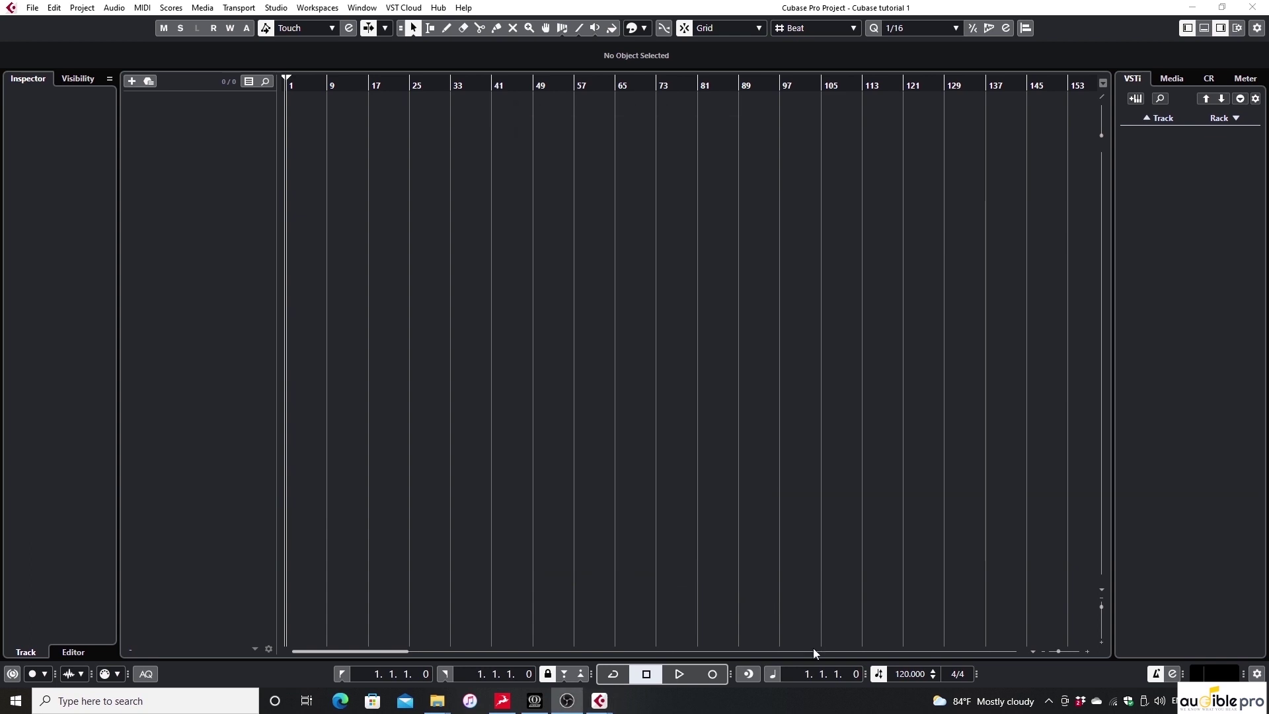
Start playback and bring up Metronome Setup while the project runs.
{"action": "left_click", "coordinate": [679, 674]}
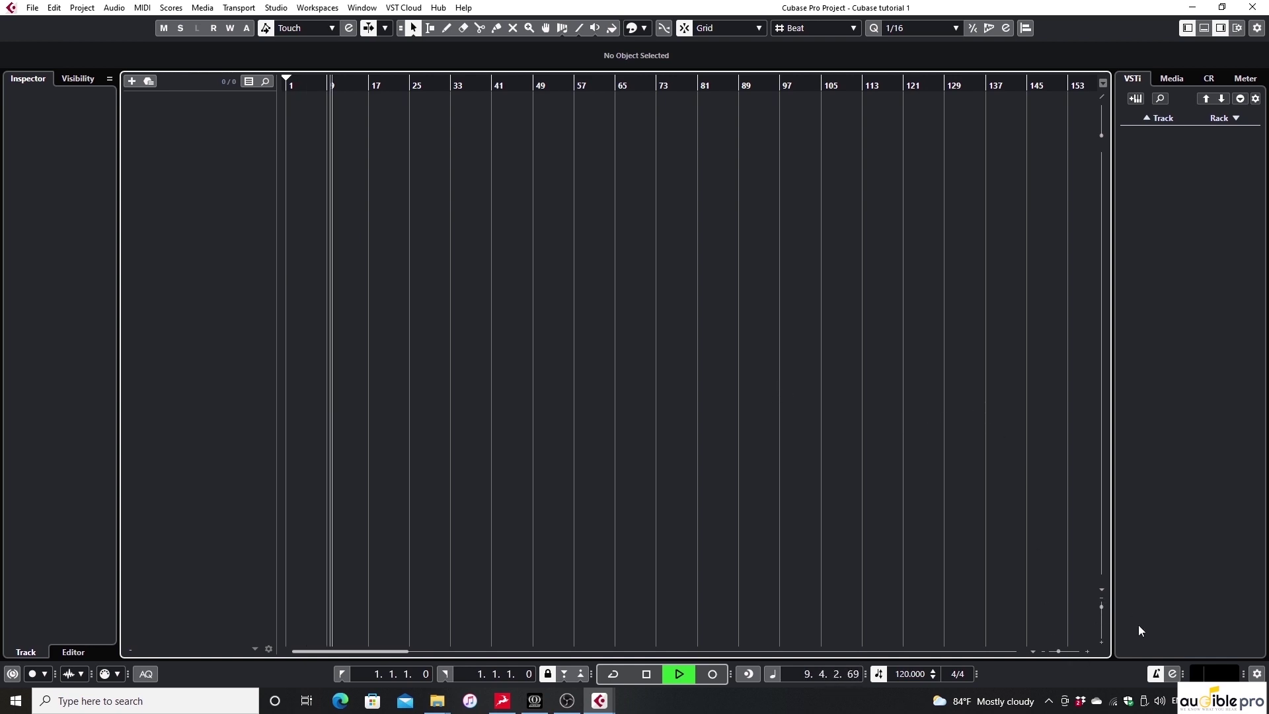
{"action": "left_click", "coordinate": [1174, 675]}
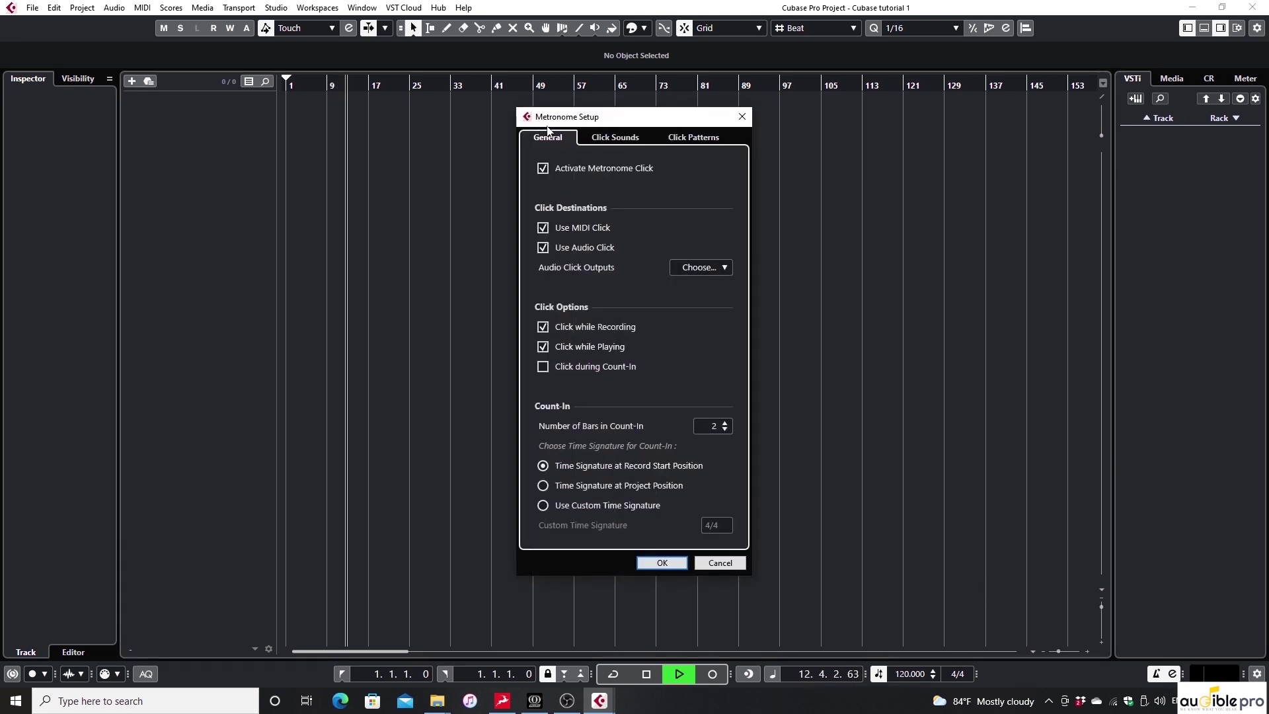
Set Audio Click Level to 127 and the Clave A 1 Hi click to 51.3%, then stop playback.
{"action": "left_click", "coordinate": [615, 139]}
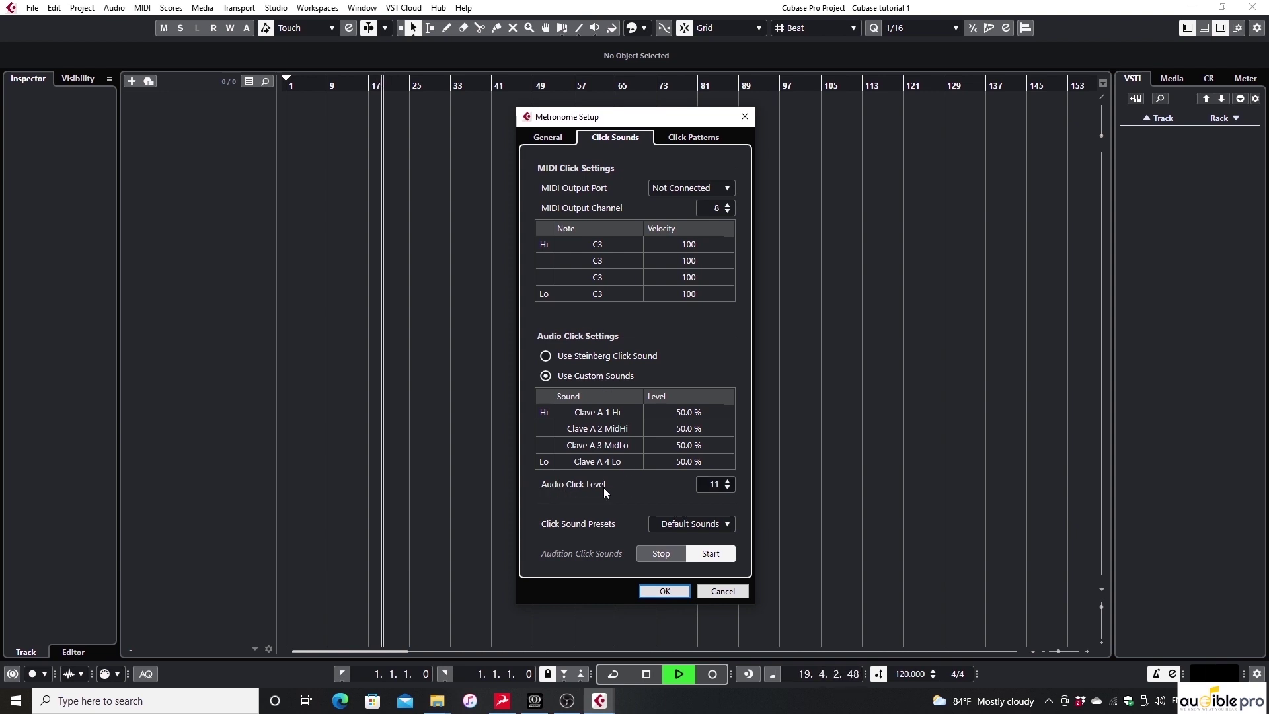
{"action": "scroll", "coordinate": [714, 485], "scroll_direction": "up", "scroll_amount": 13}
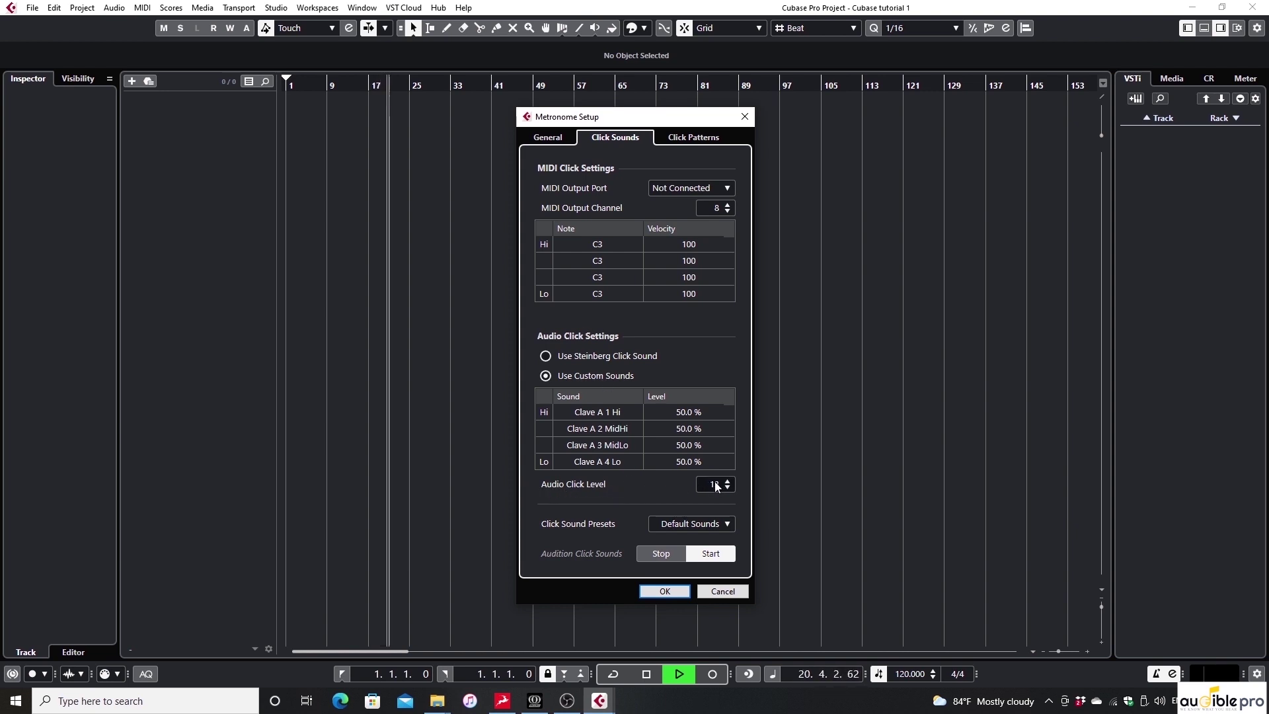
{"action": "left_click_drag", "start_coordinate": [720, 461], "coordinate": [712, 231]}
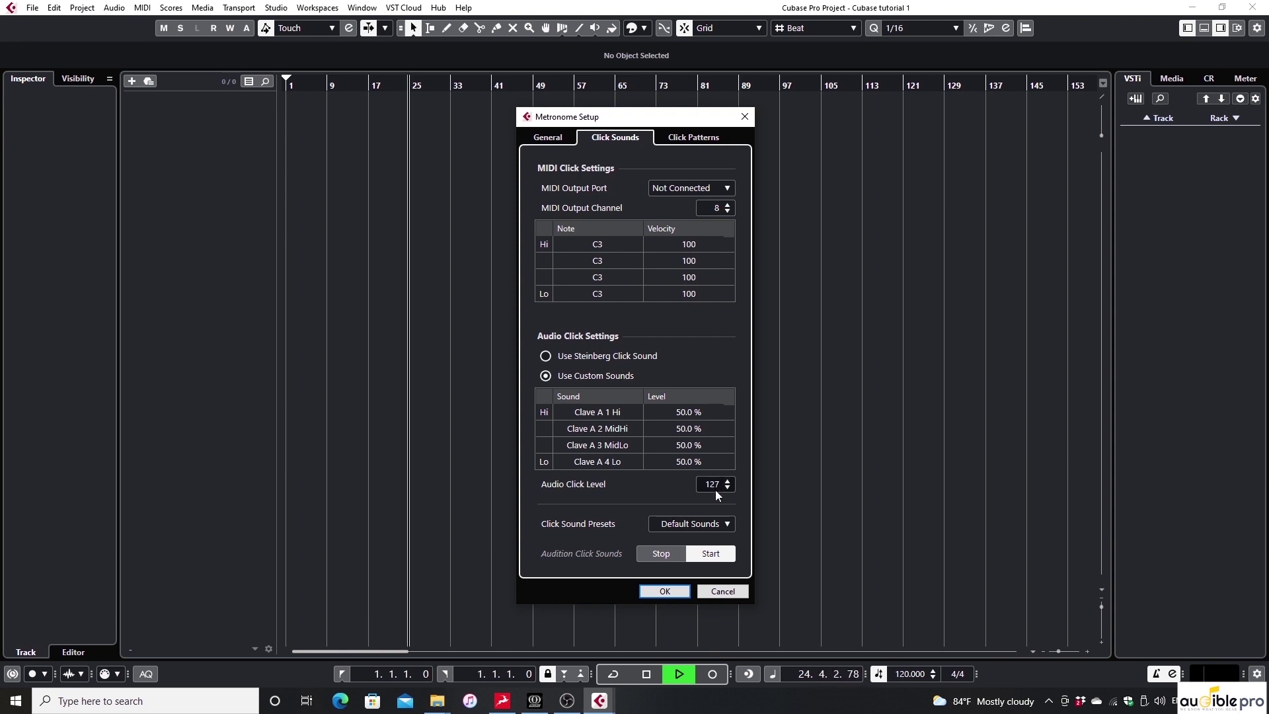
{"action": "left_click", "coordinate": [692, 412]}
{"action": "mouse_move", "coordinate": [702, 428]}
{"action": "left_mouse_down"}
{"action": "mouse_move", "coordinate": [661, 435]}
{"action": "mouse_move", "coordinate": [706, 435]}
{"action": "left_mouse_up"}
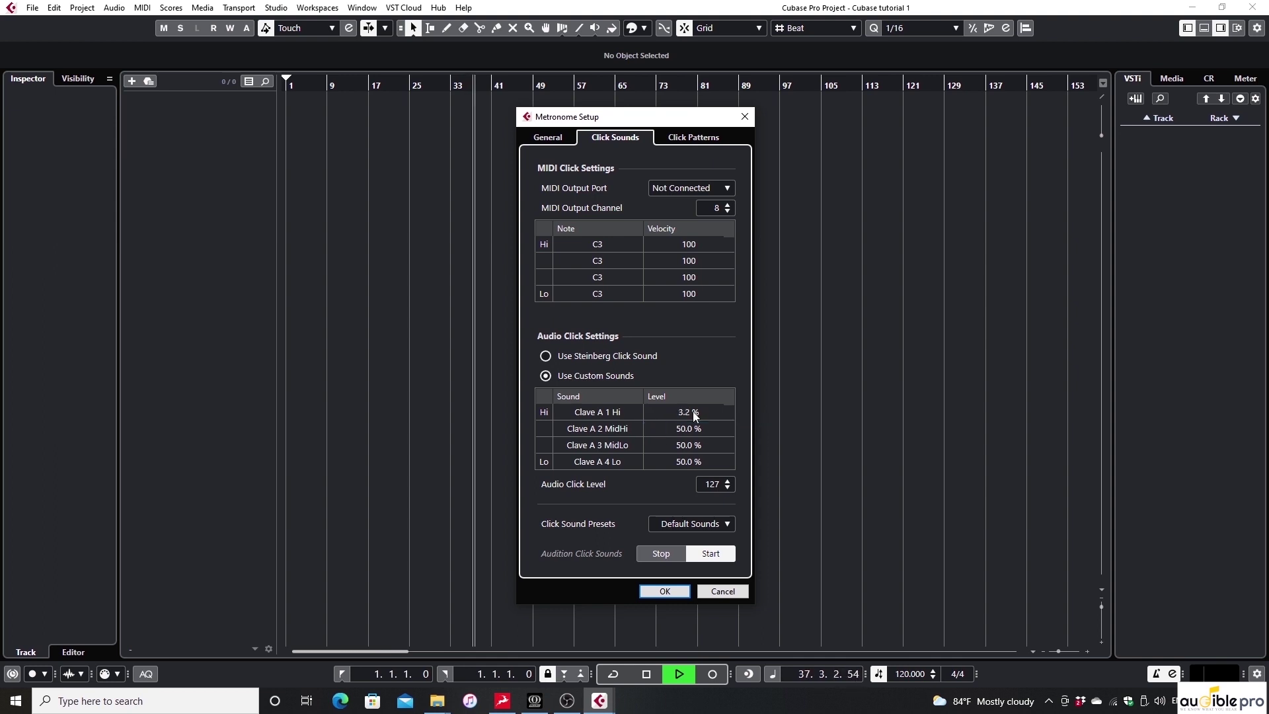
{"action": "left_click", "coordinate": [673, 595]}
{"action": "key", "text": "space"}
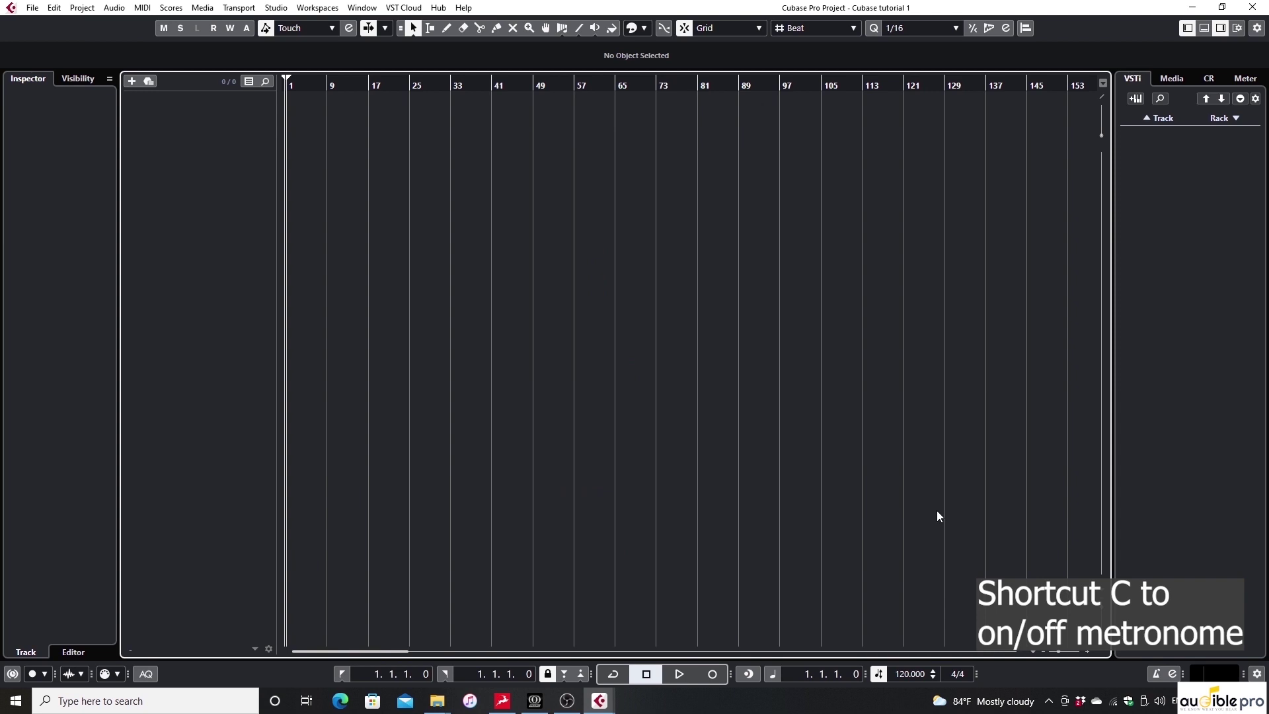
{"action": "key", "text": "space"}
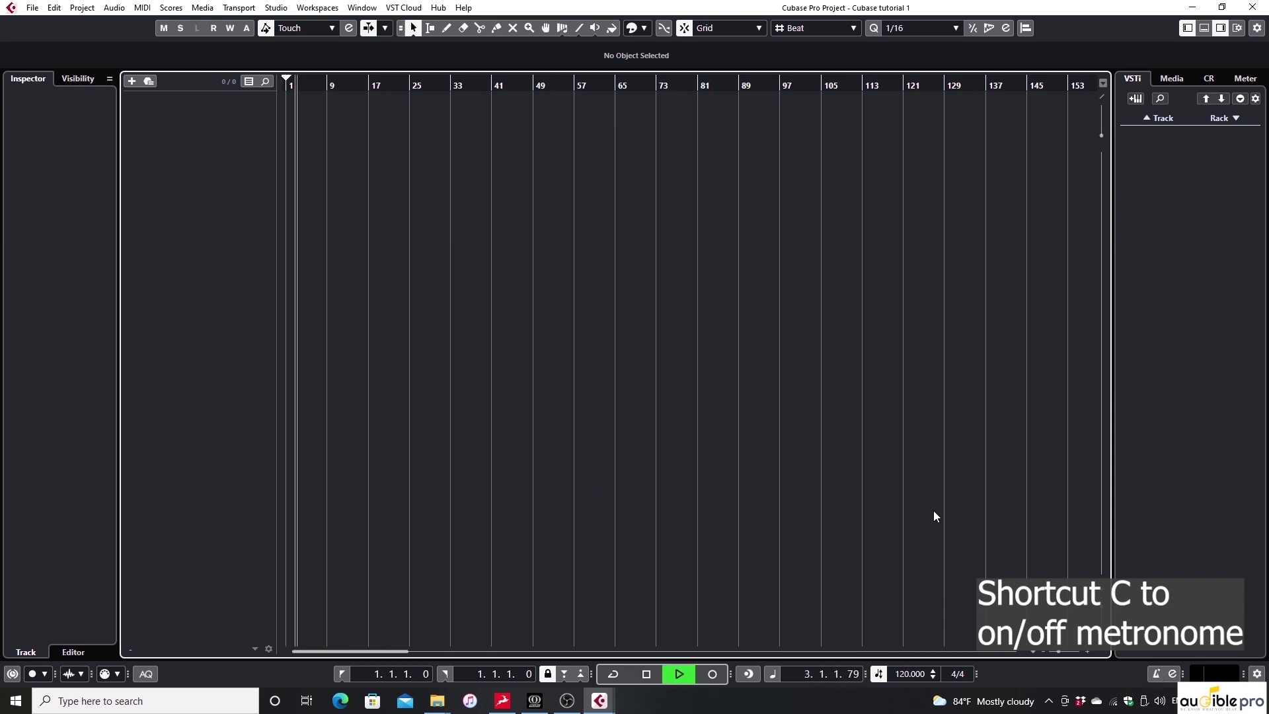
{"action": "key", "text": "c"}
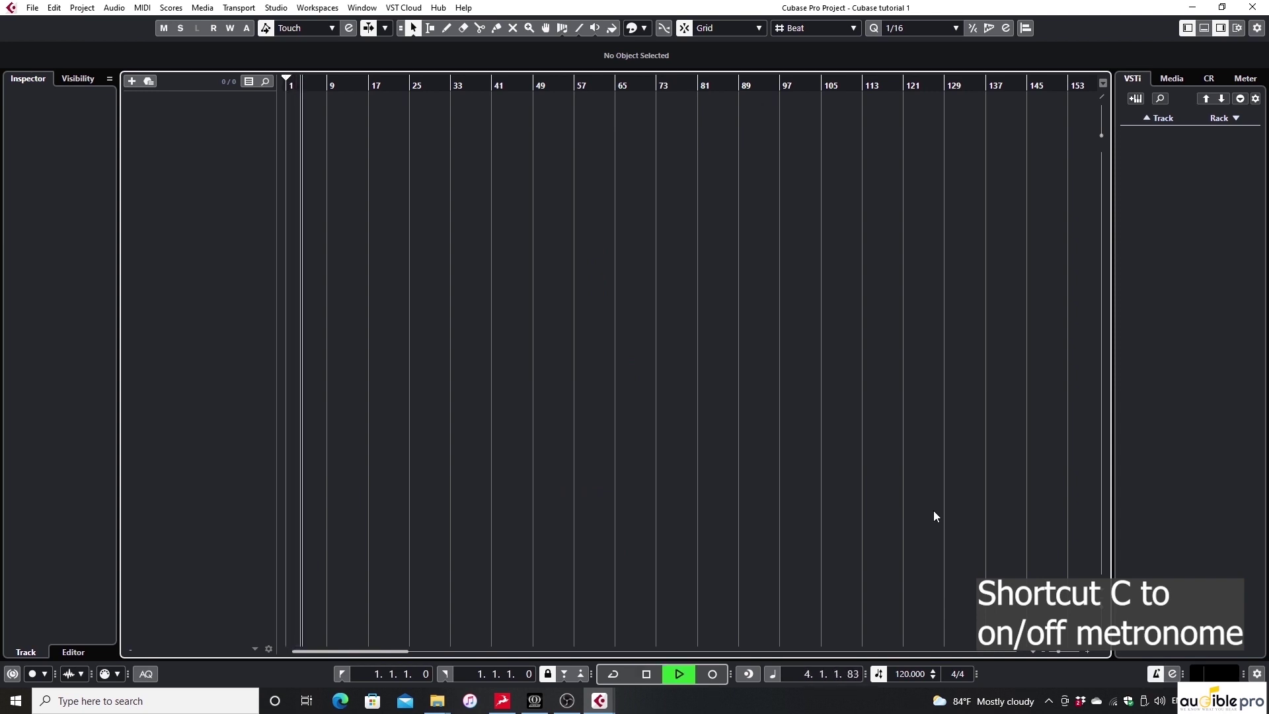
{"action": "key", "text": "space"}
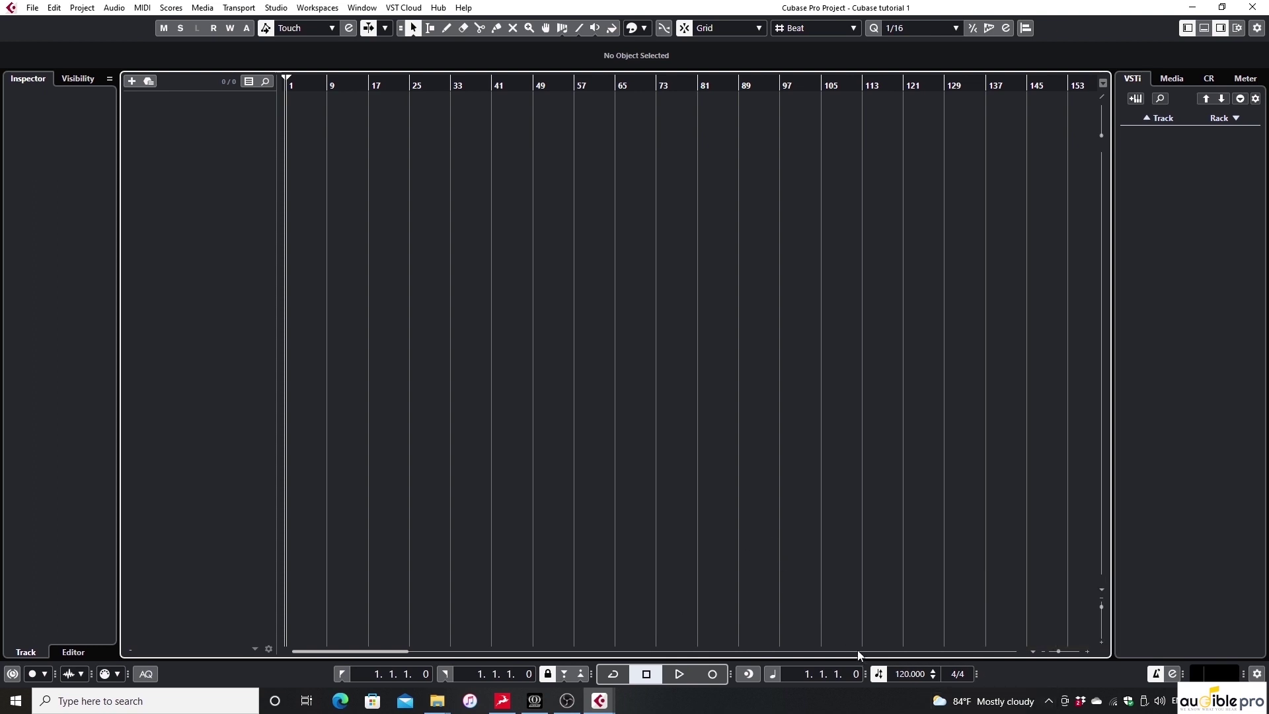
Start playback and set the project tempo to 120 BPM.
{"action": "key", "text": "space"}
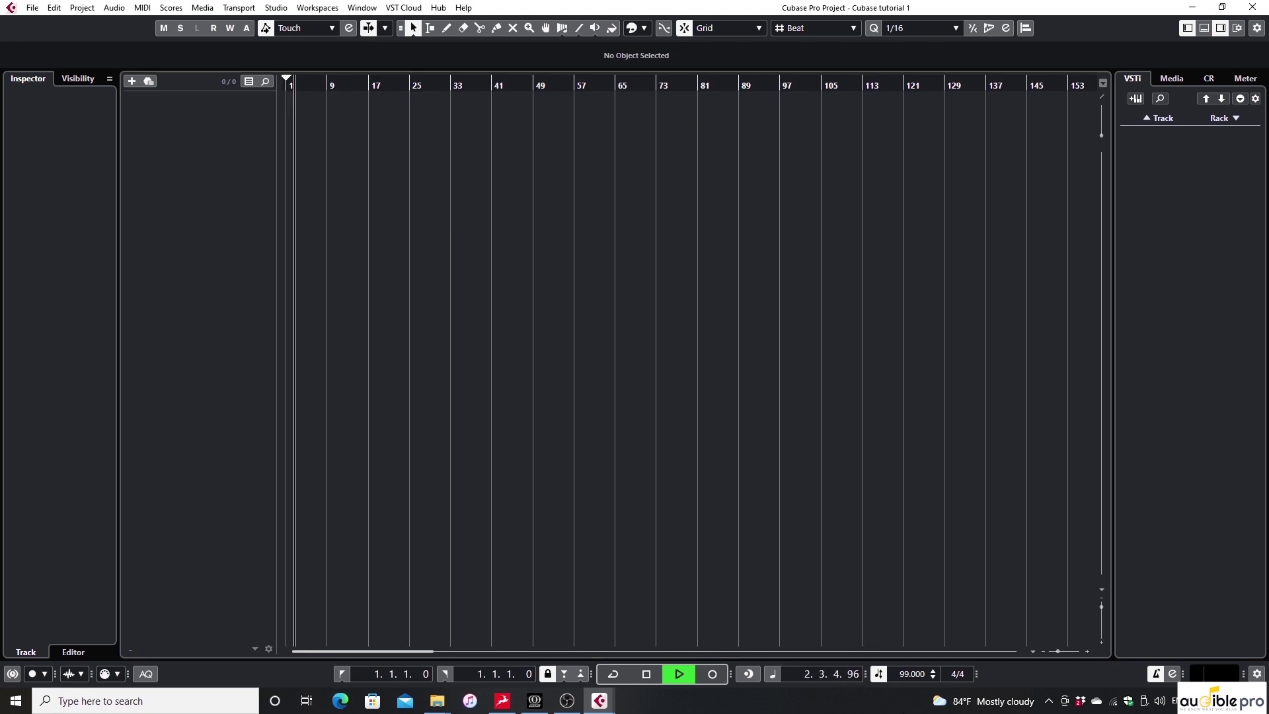
{"action": "scroll", "coordinate": [907, 676], "scroll_direction": "down", "scroll_amount": 20}
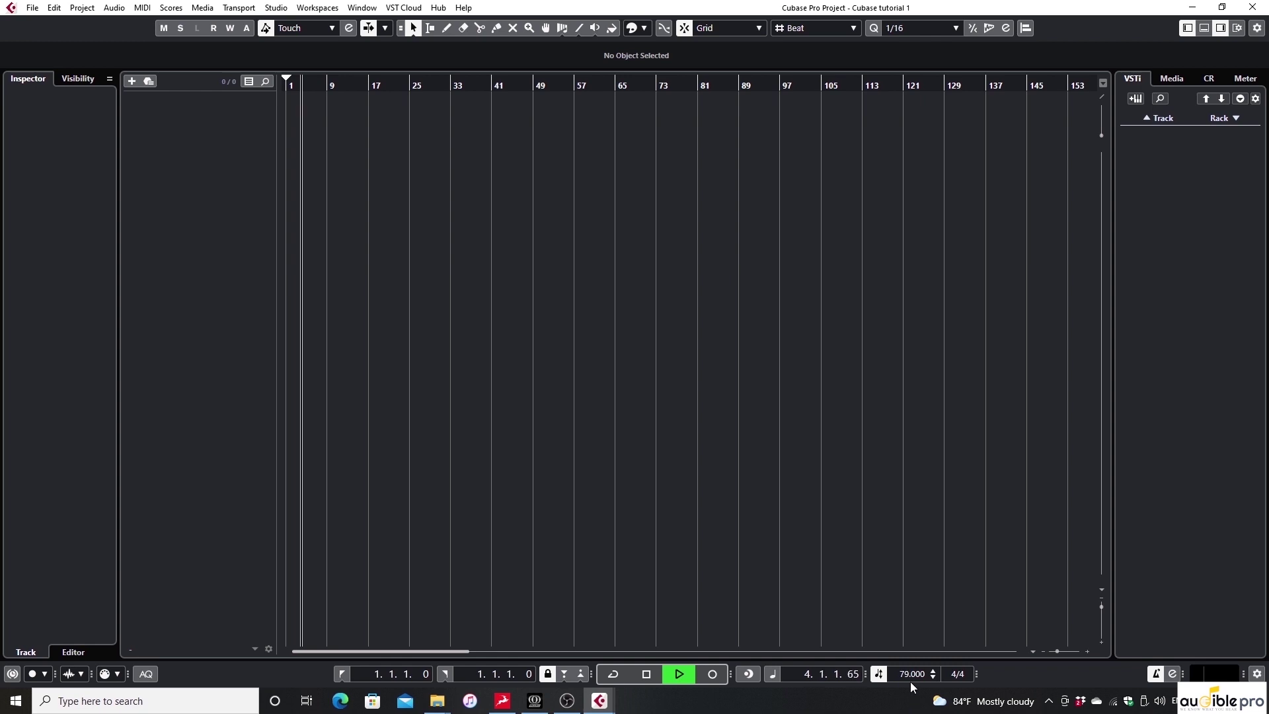
{"action": "double_click", "coordinate": [908, 676]}
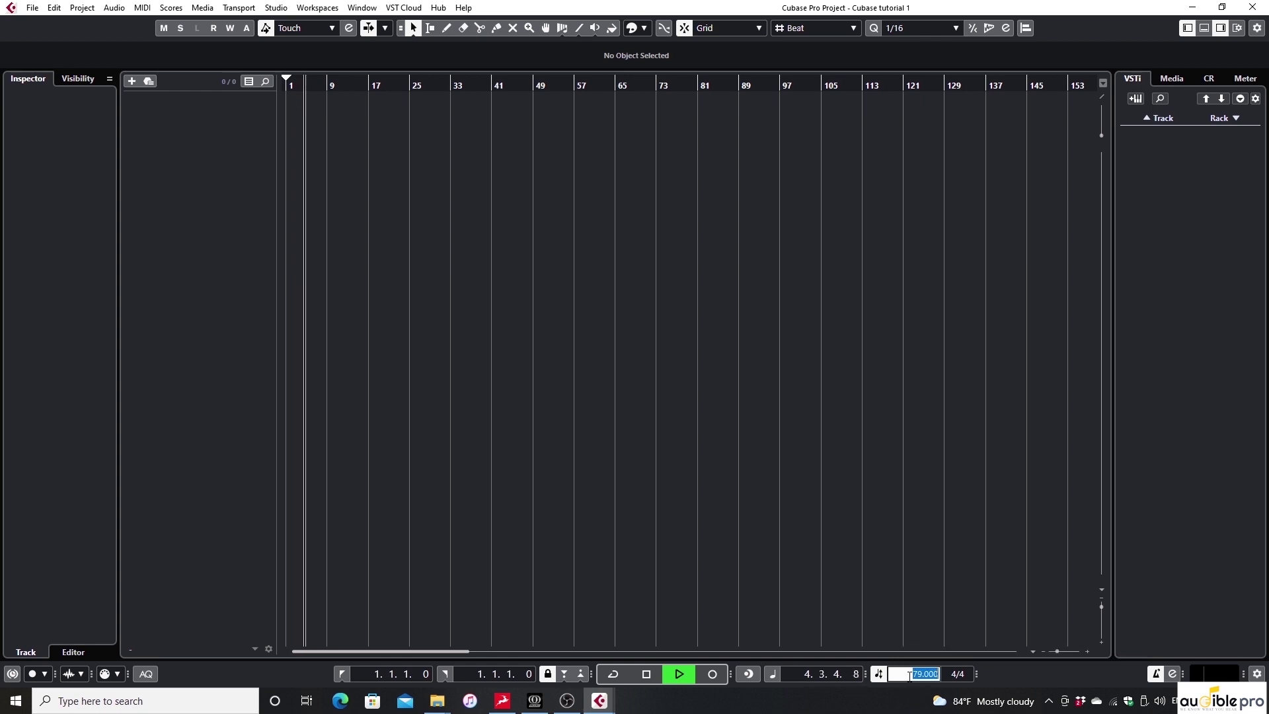
{"action": "type", "text": "120"}
{"action": "key", "text": "Return"}
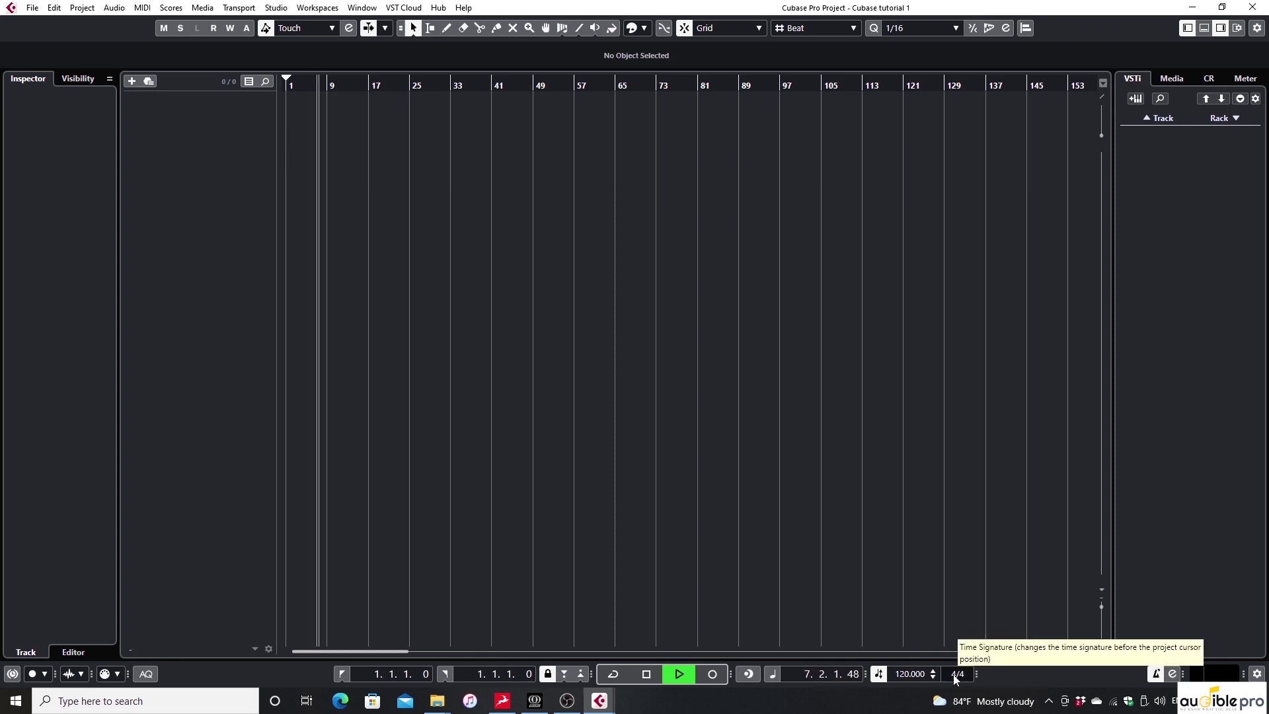
Change the time signature to 3/4.
{"action": "left_click", "coordinate": [955, 674]}
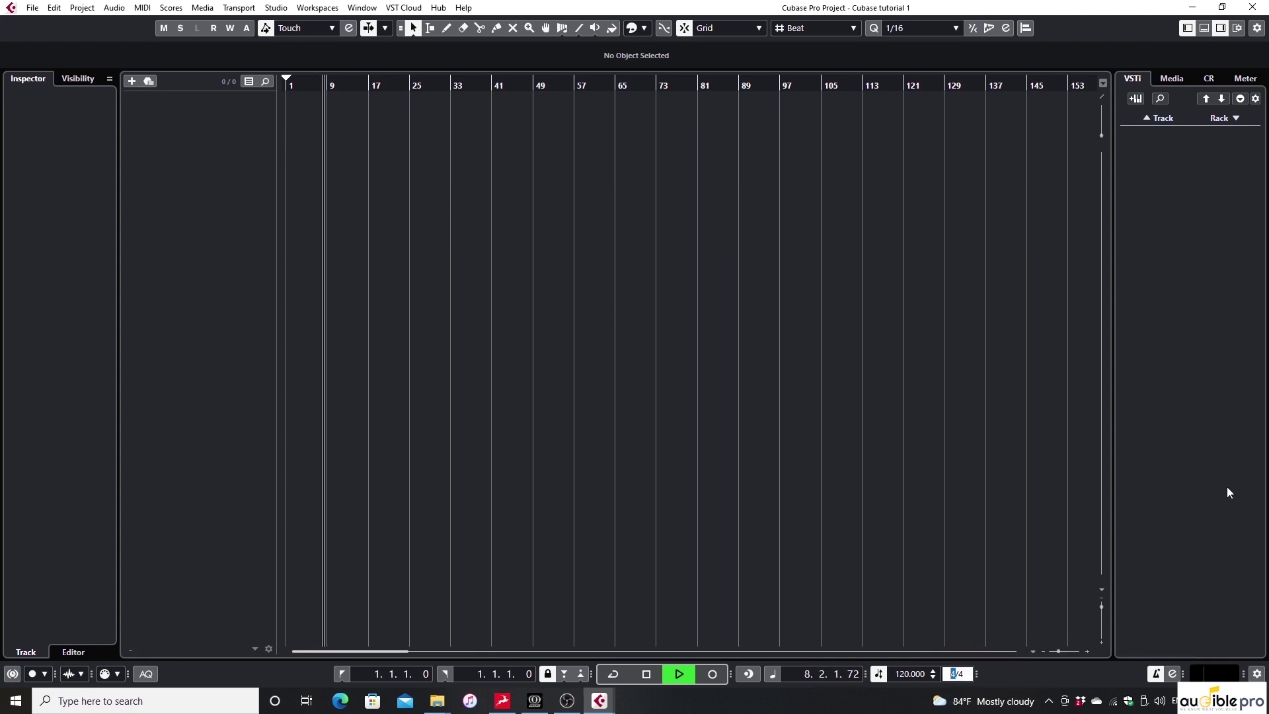
{"action": "type", "text": "3"}
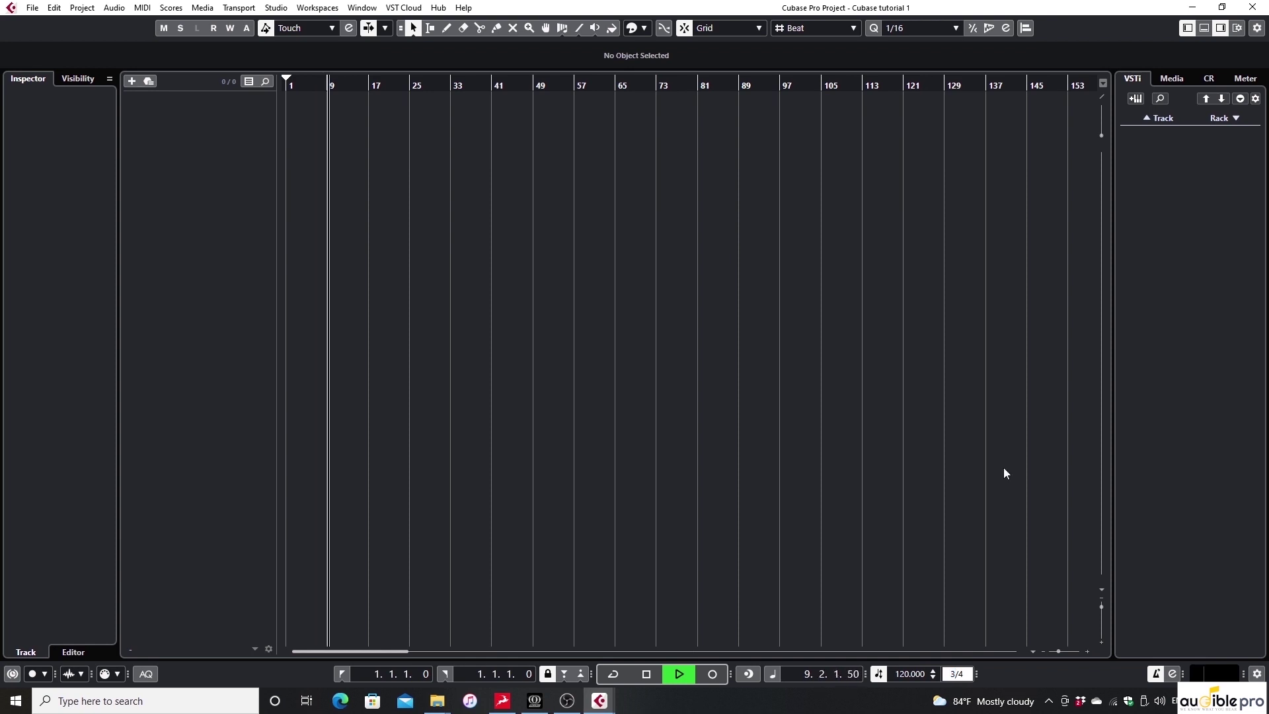
{"action": "key", "text": "Return"}
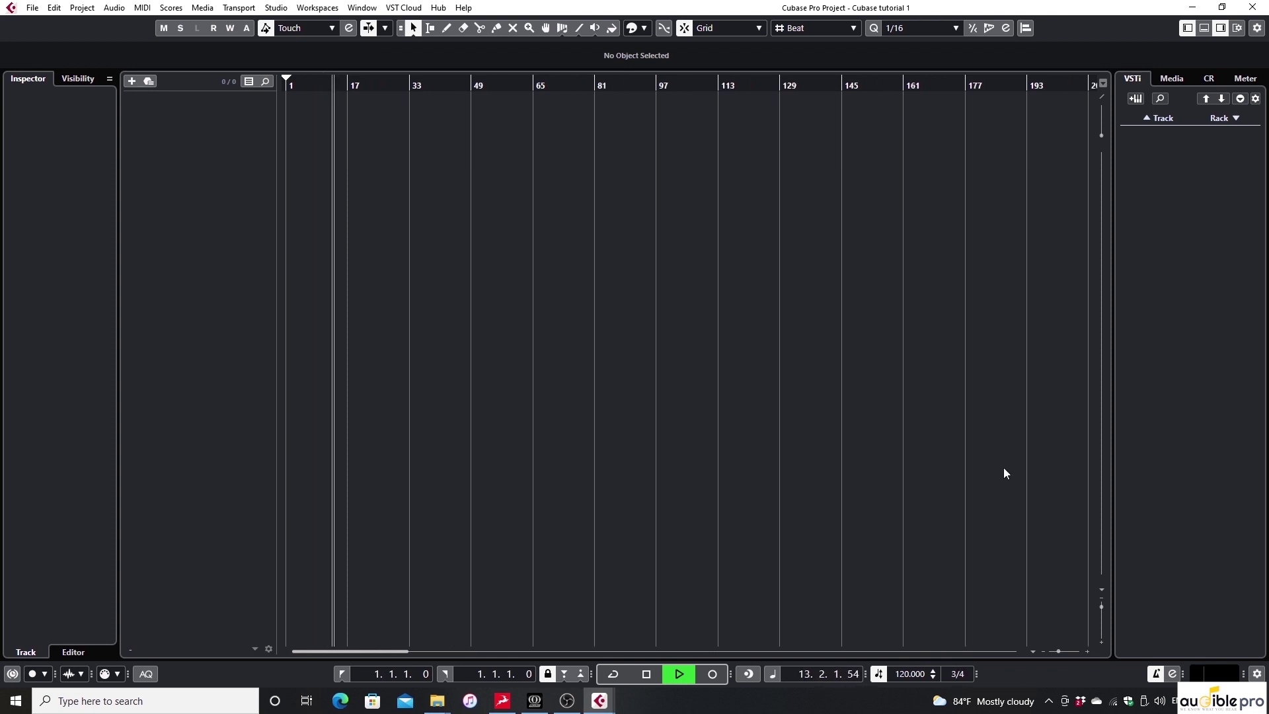